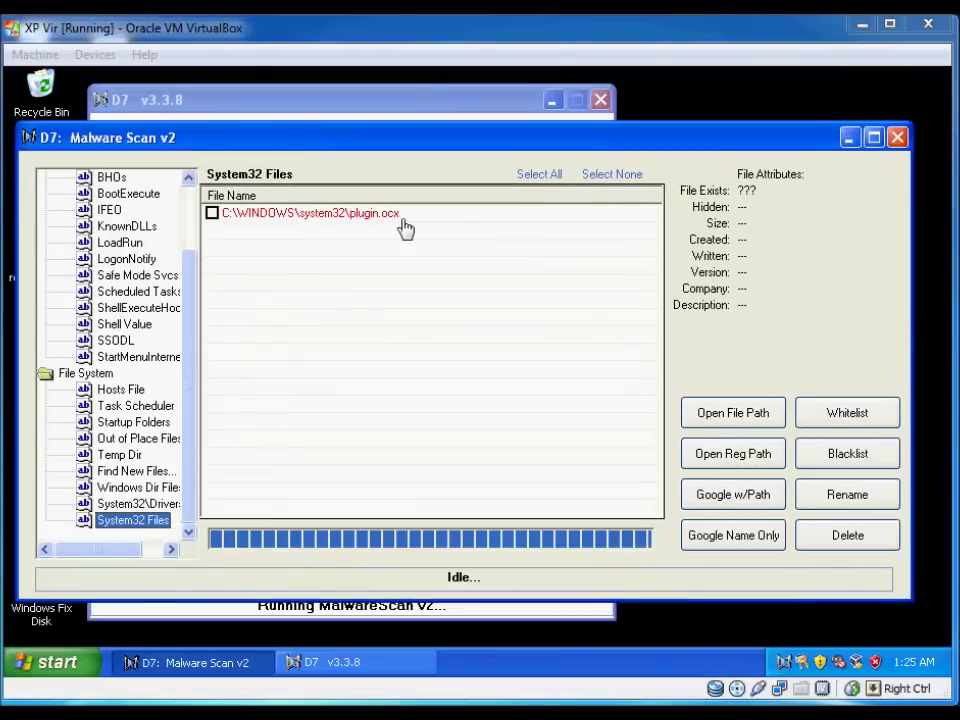
Step: Delete C:\WINDOWS\system32\plugin.ocx from the System32 Files scan results and close Malware Scan v2
click(158, 145)
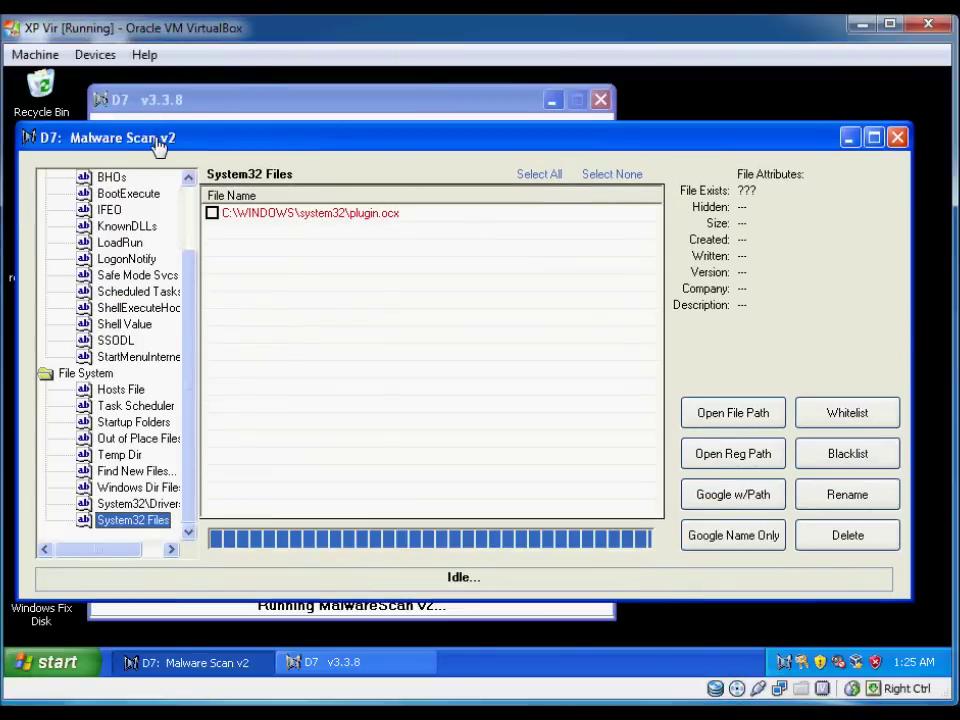
drag(158, 145, 154, 144)
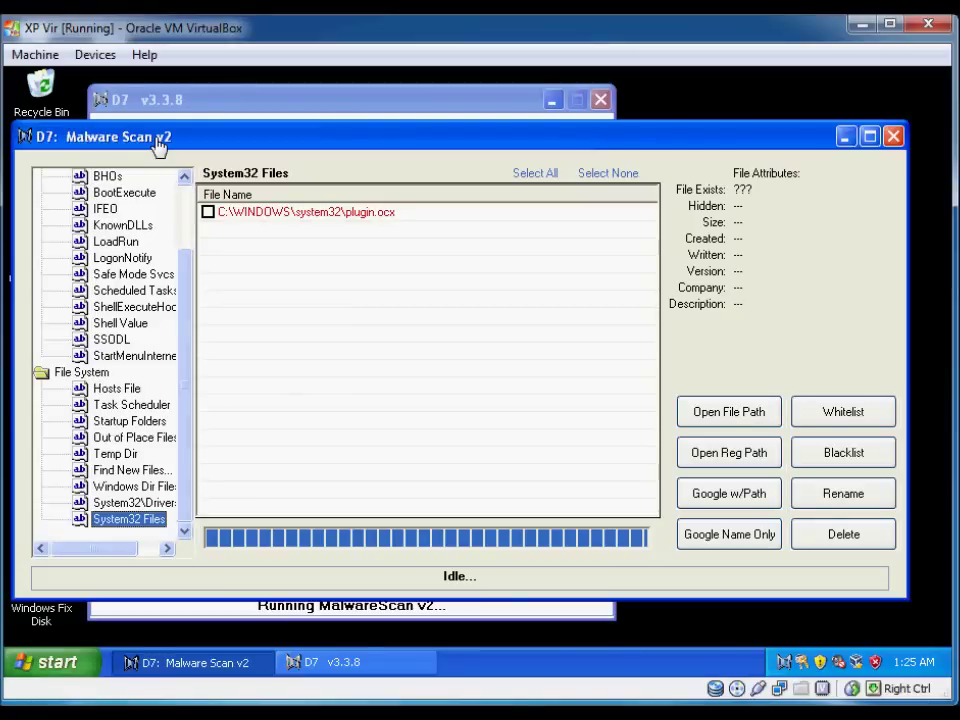
click(250, 212)
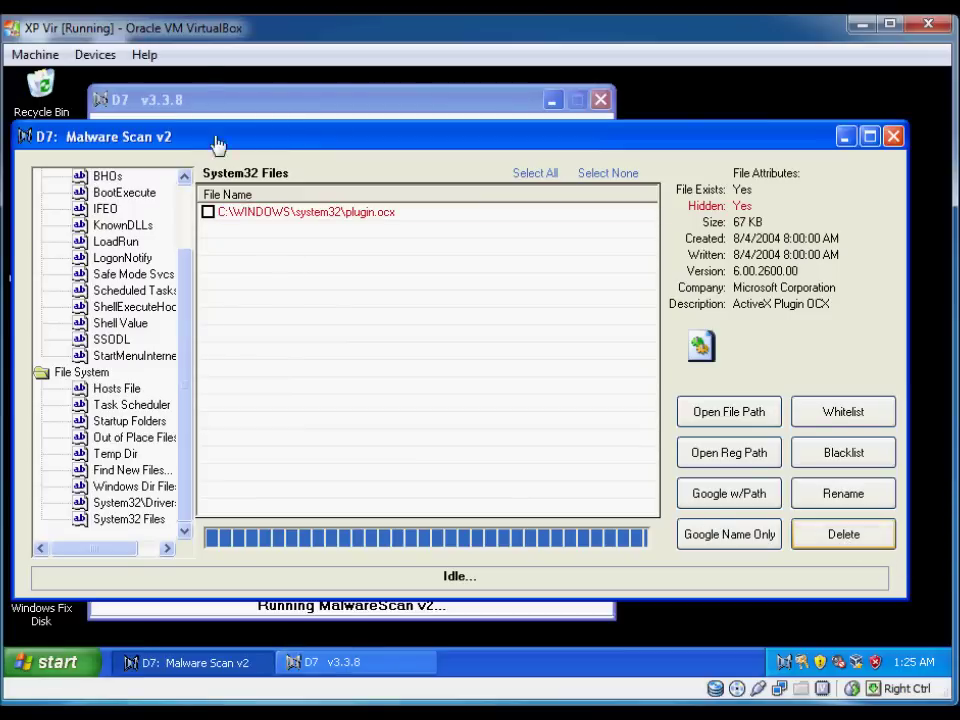
click(208, 211)
click(876, 538)
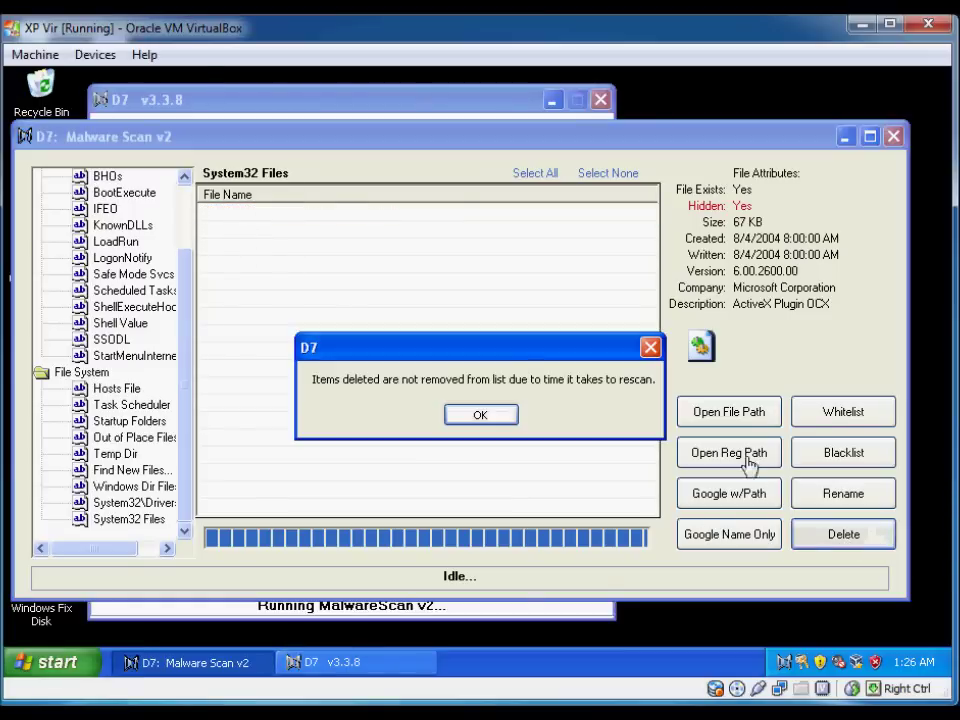
click(481, 416)
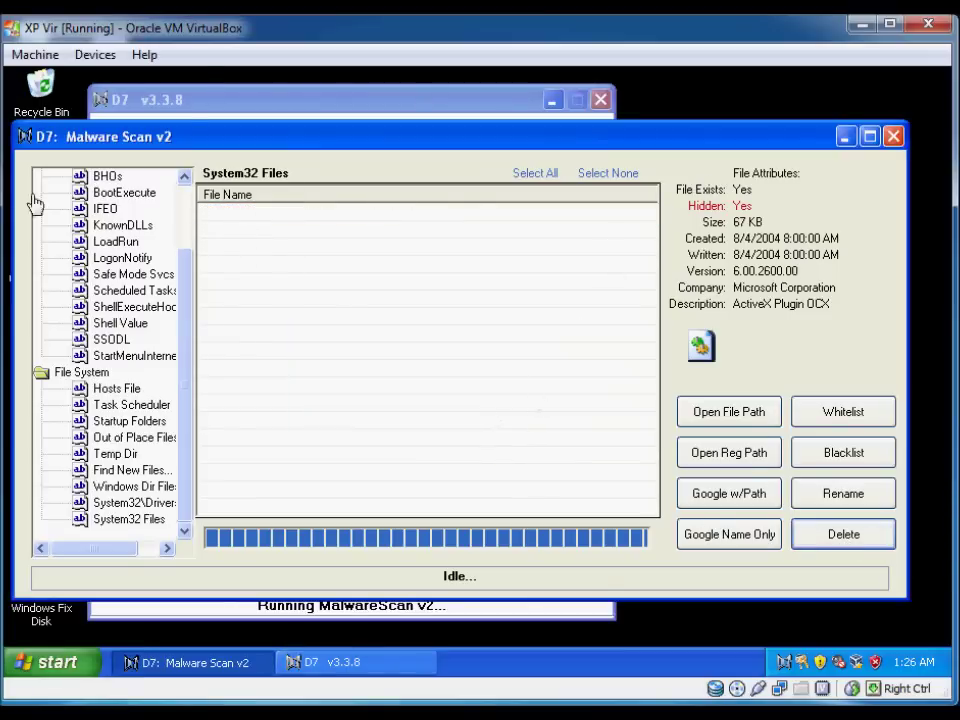
click(893, 137)
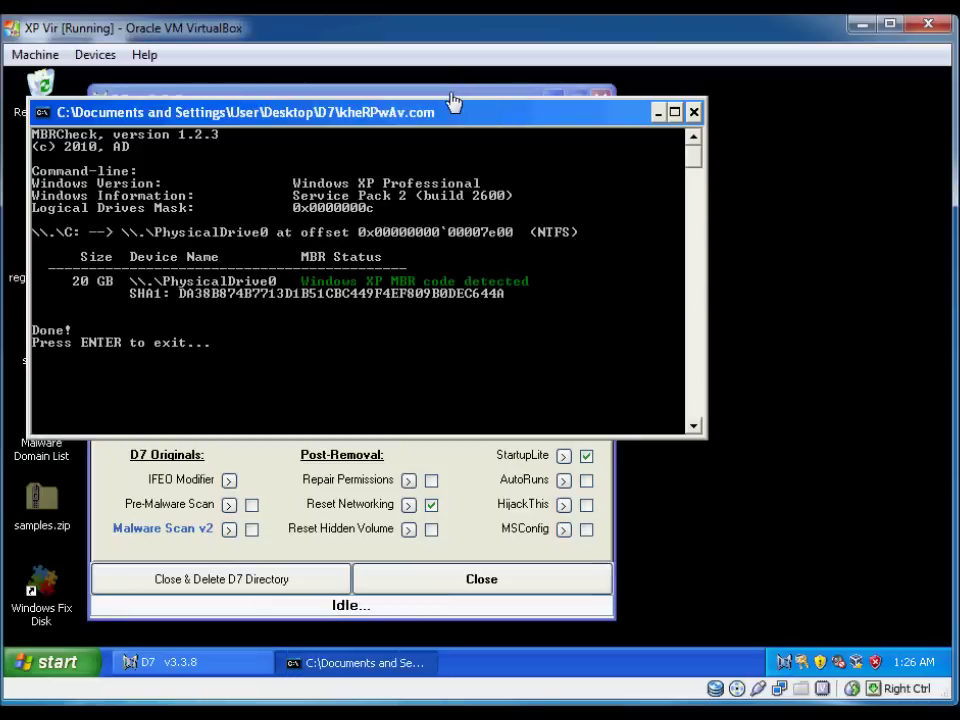
Step: Close the MBRCheck console and acknowledge TDSSKiller's log initialization warning
drag(442, 113, 568, 242)
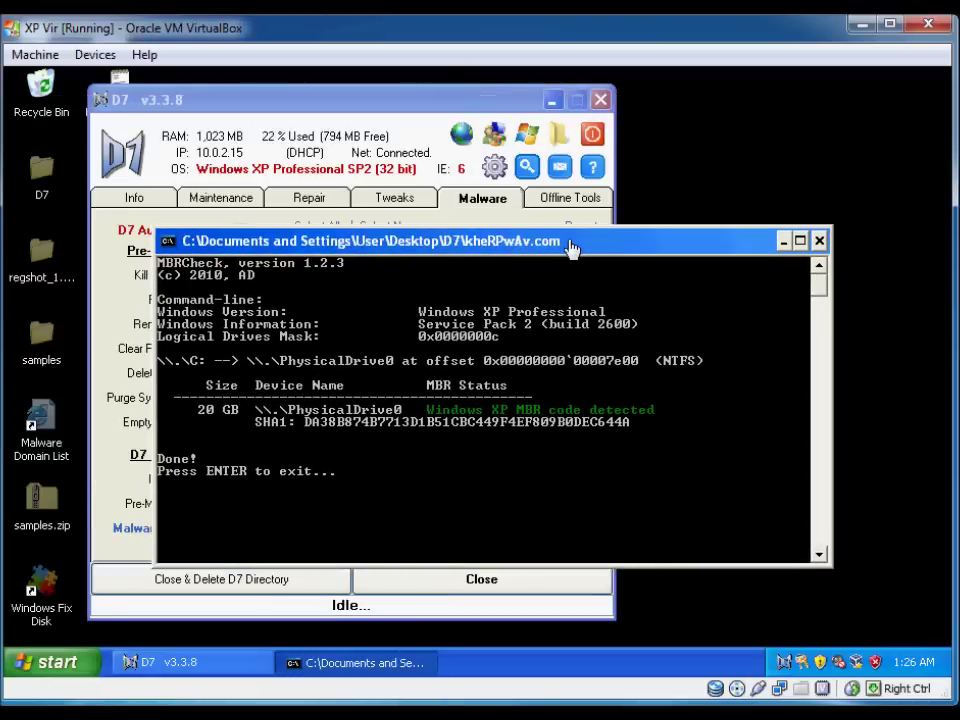
click(818, 240)
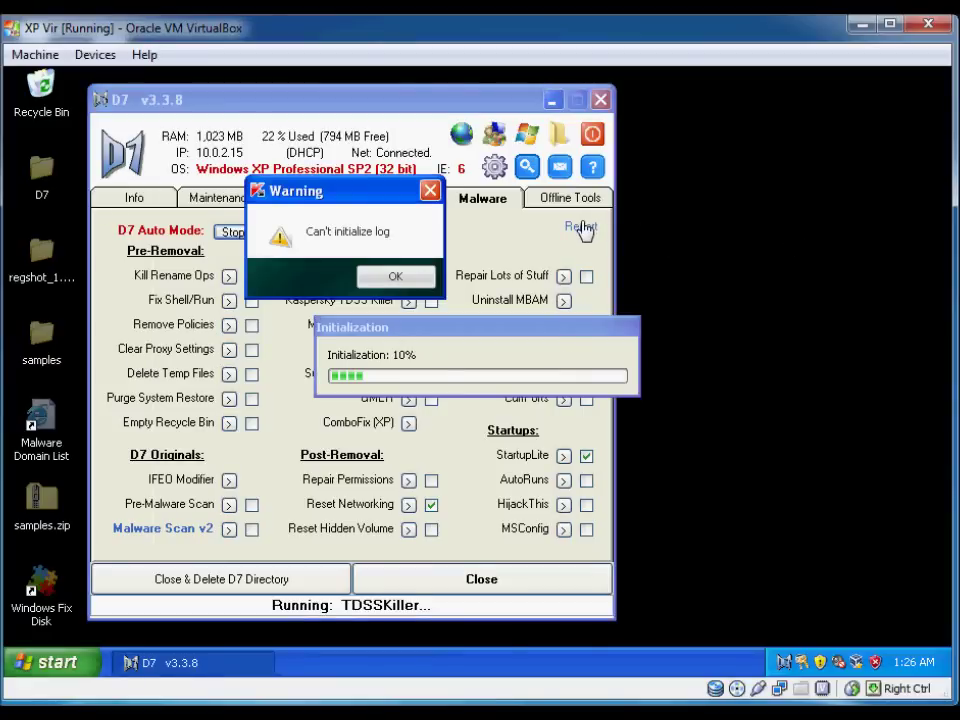
click(403, 279)
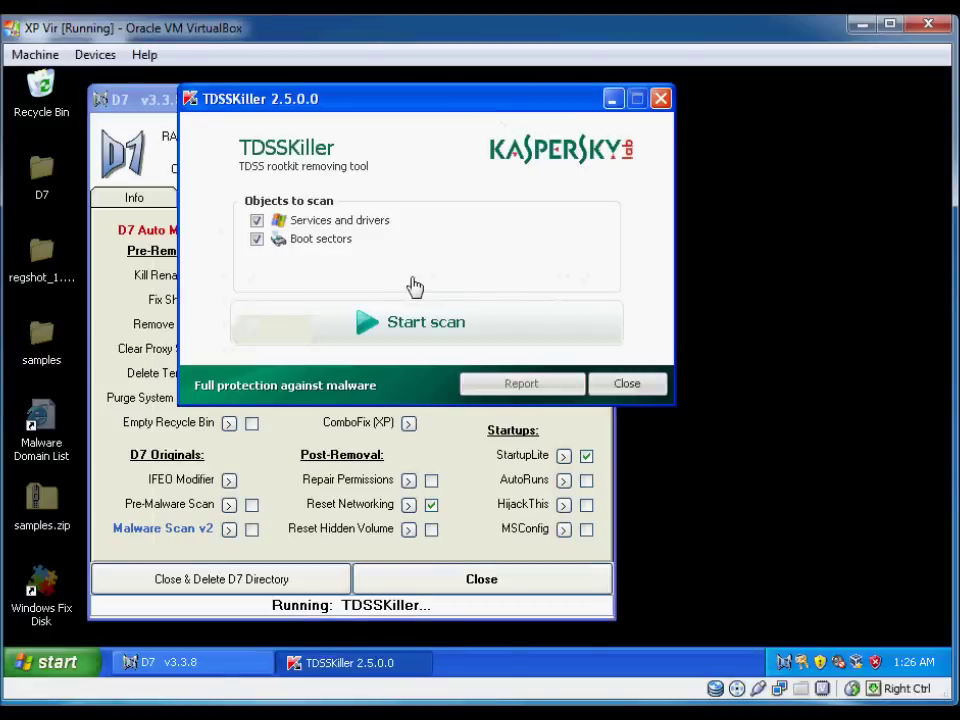
drag(437, 108, 643, 134)
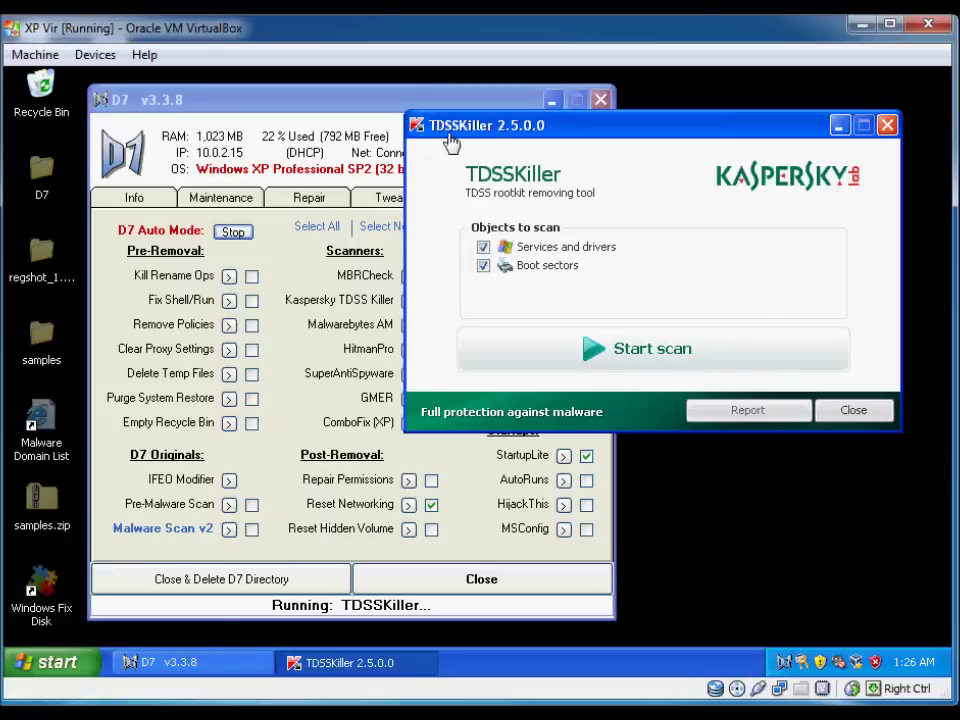
drag(459, 136, 649, 138)
click(407, 133)
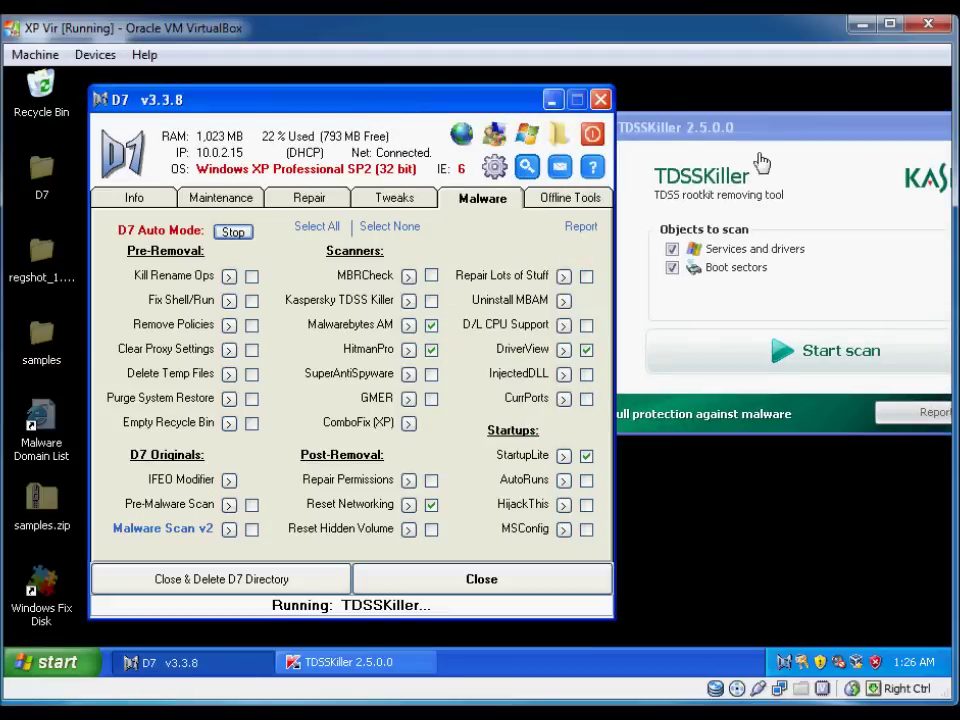
drag(741, 148, 497, 188)
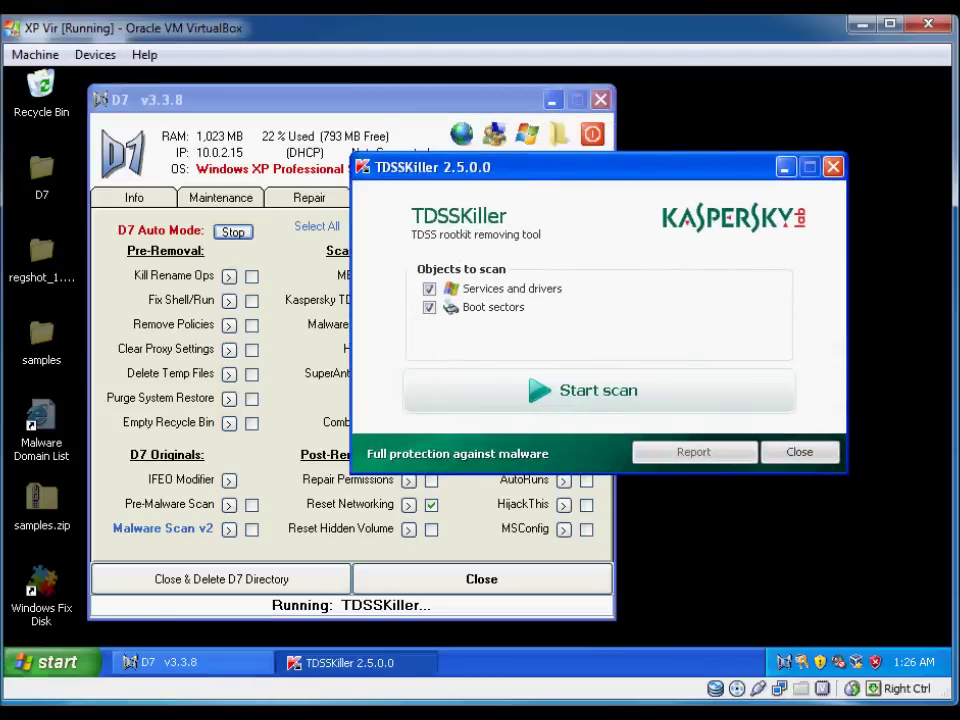
Step: Bring up the Turn Off Computer options in the Windows XP virtual machine
click(28, 662)
click(298, 626)
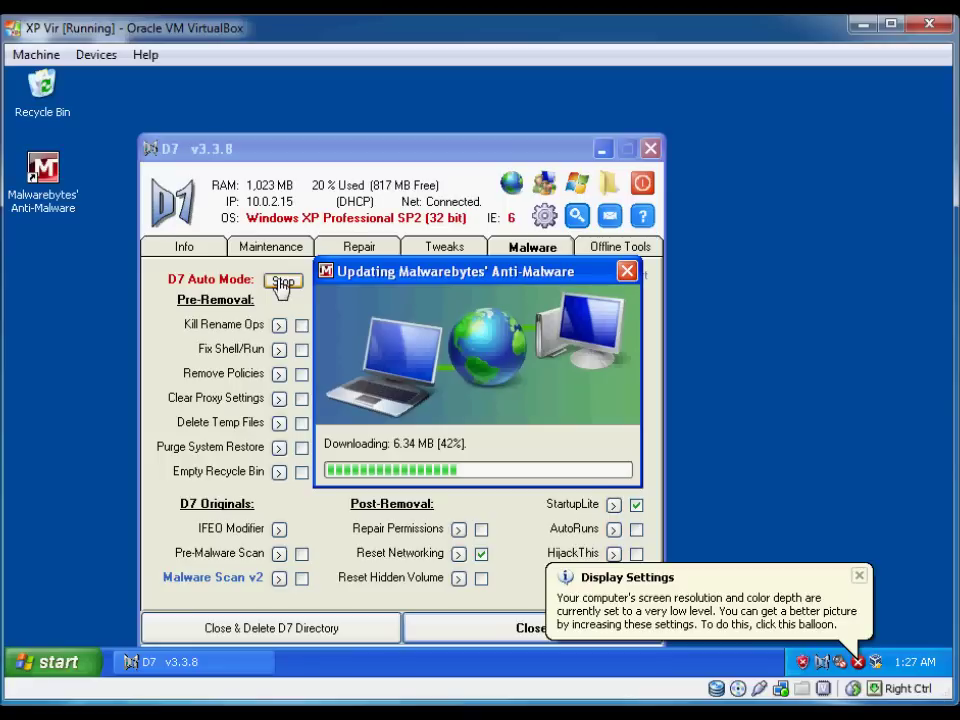
Step: Move the Malwarebytes update window aside, stop D7 Auto Mode and reposition the D7 window
drag(392, 270, 660, 200)
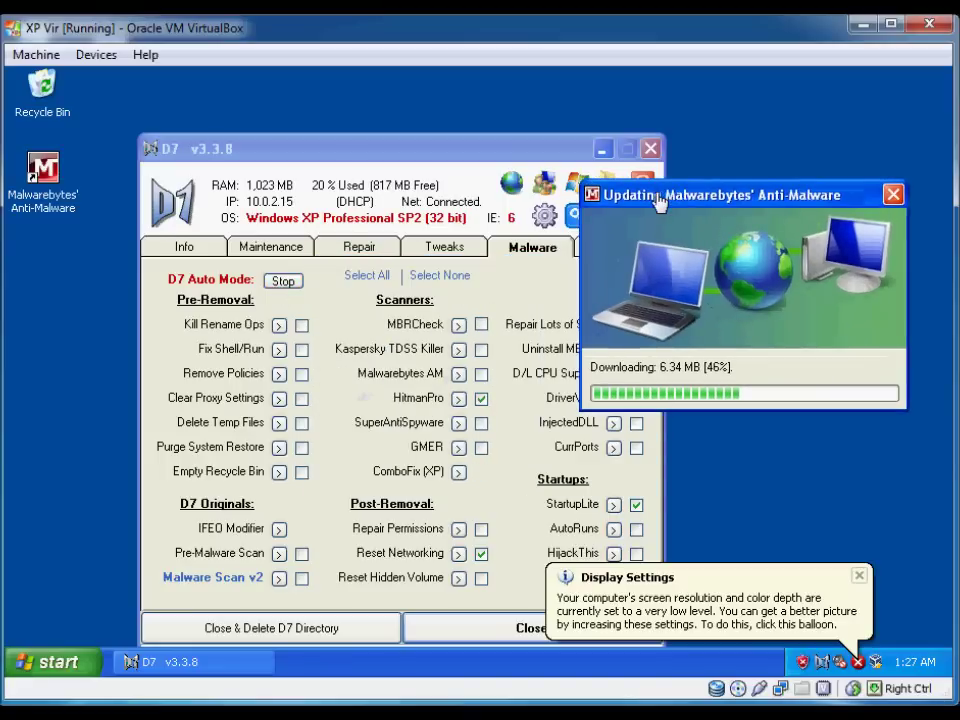
click(283, 281)
click(474, 413)
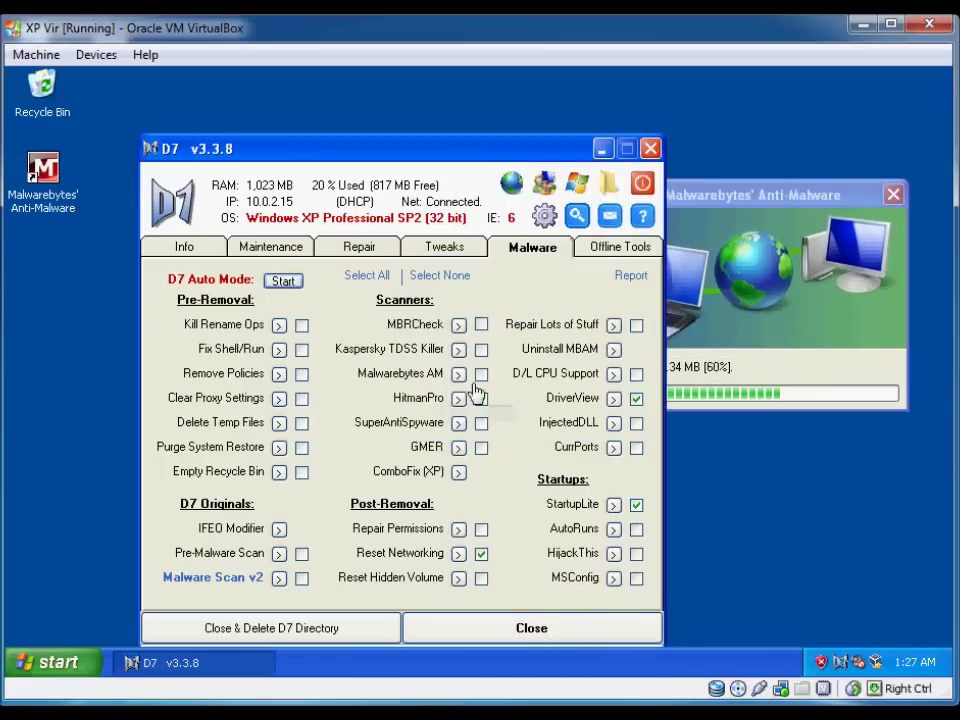
drag(497, 156, 489, 93)
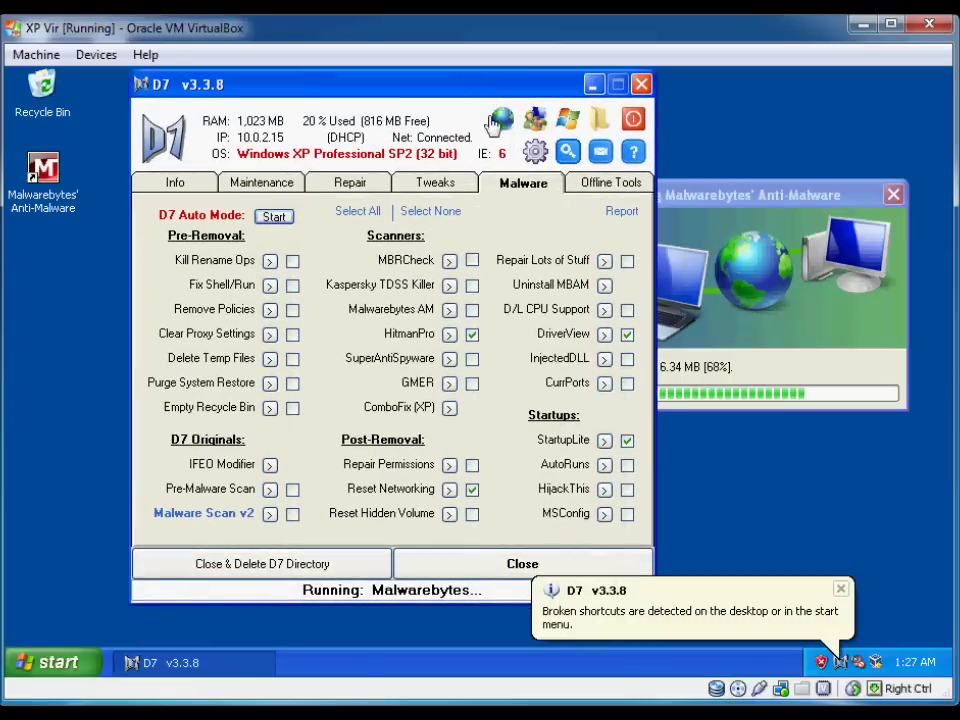
click(843, 590)
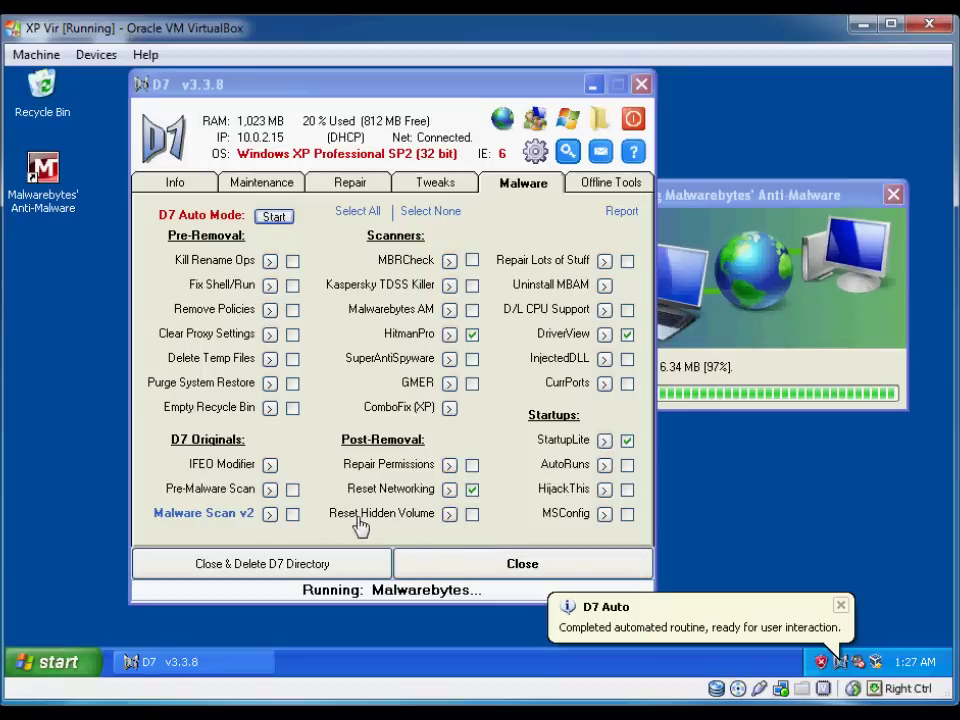
Step: Run Reset Hidden Volume from the post-removal tools and dismiss the pop-ups shown while it runs
click(450, 515)
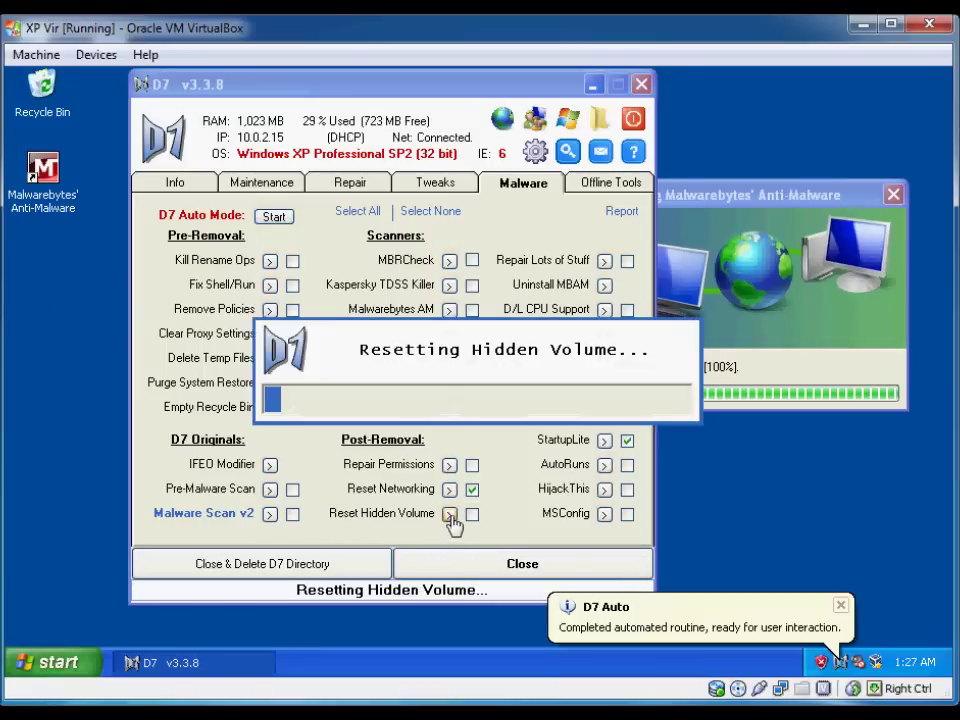
click(840, 606)
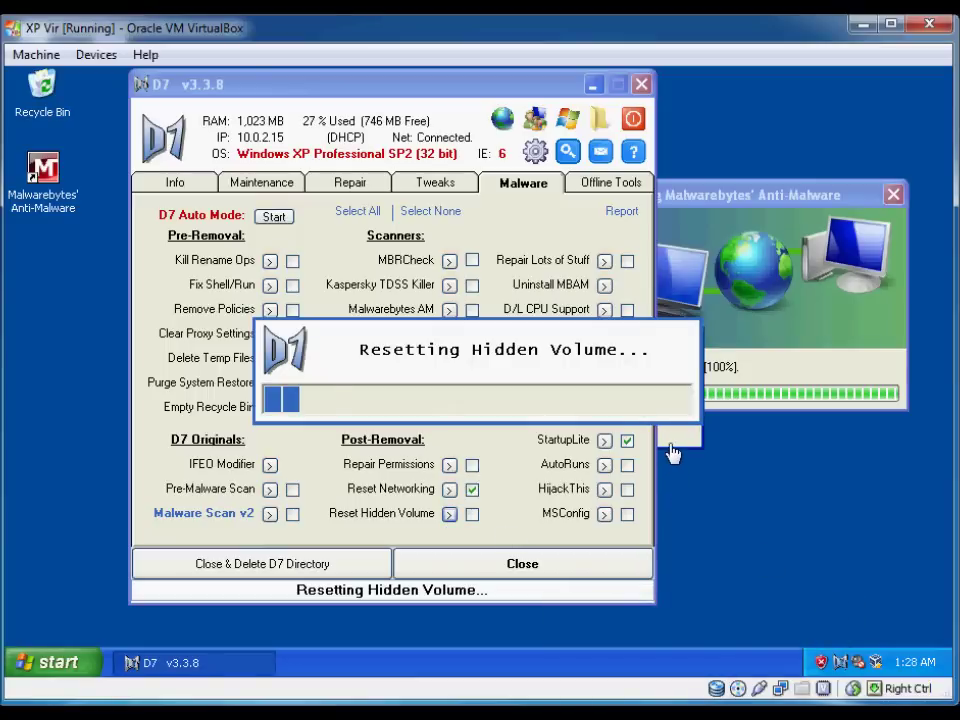
click(500, 431)
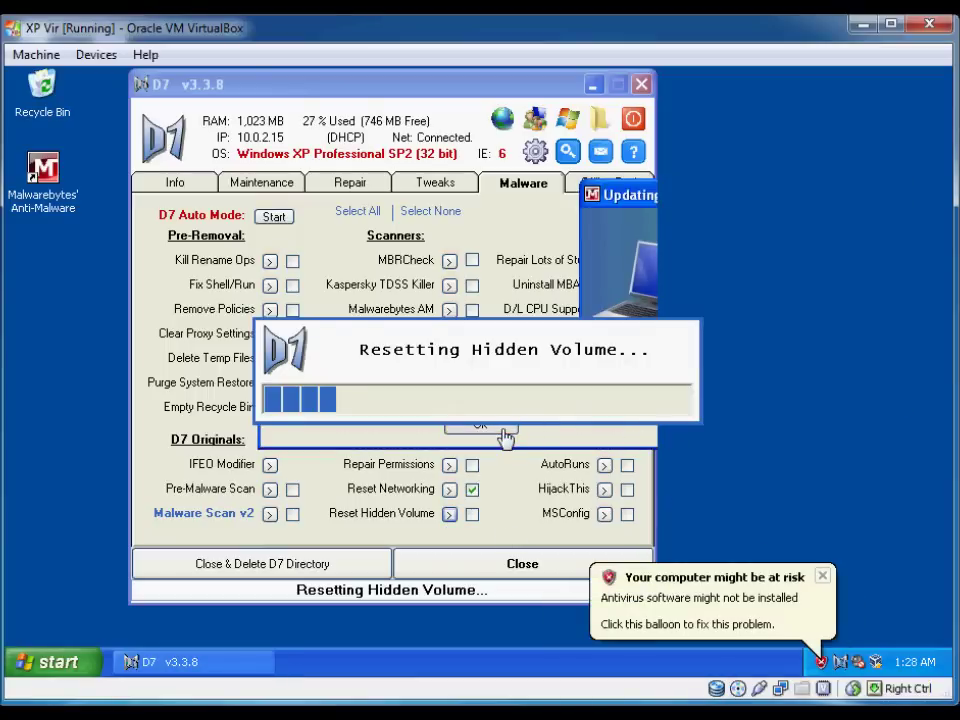
click(822, 577)
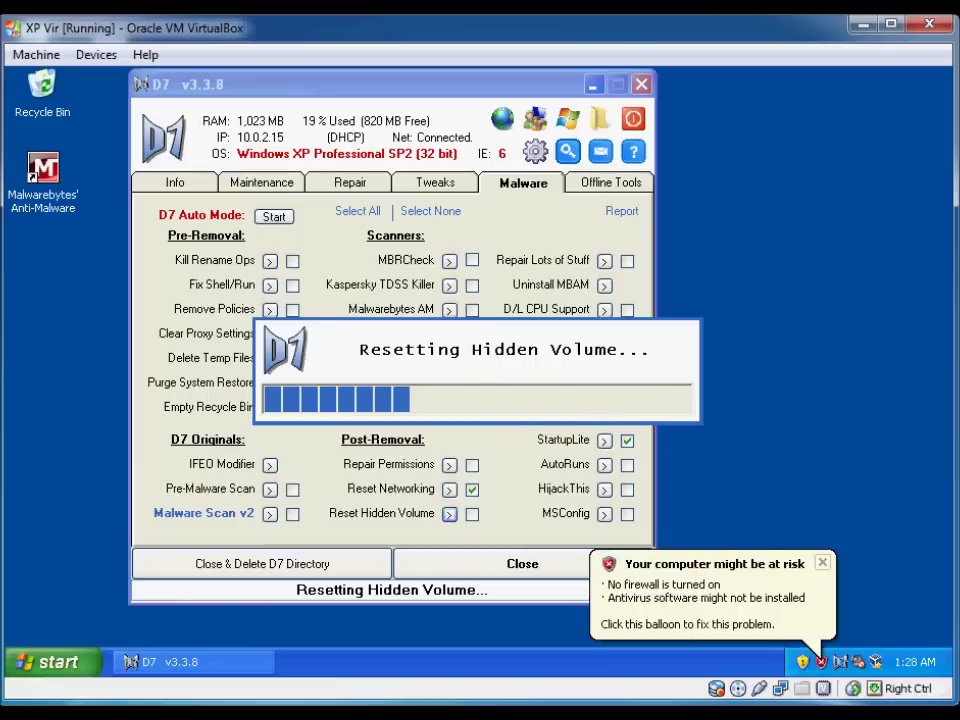
Step: Check which program entries are listed under All Programs while the hidden volume reset is running
mouse_move(530, 712)
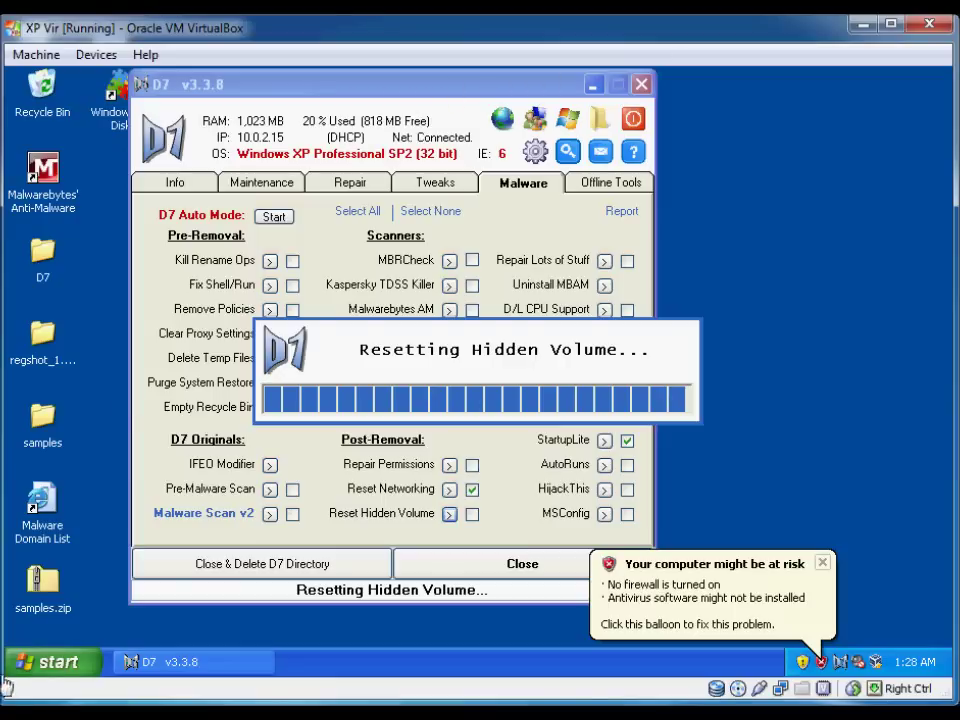
click(58, 662)
mouse_move(120, 590)
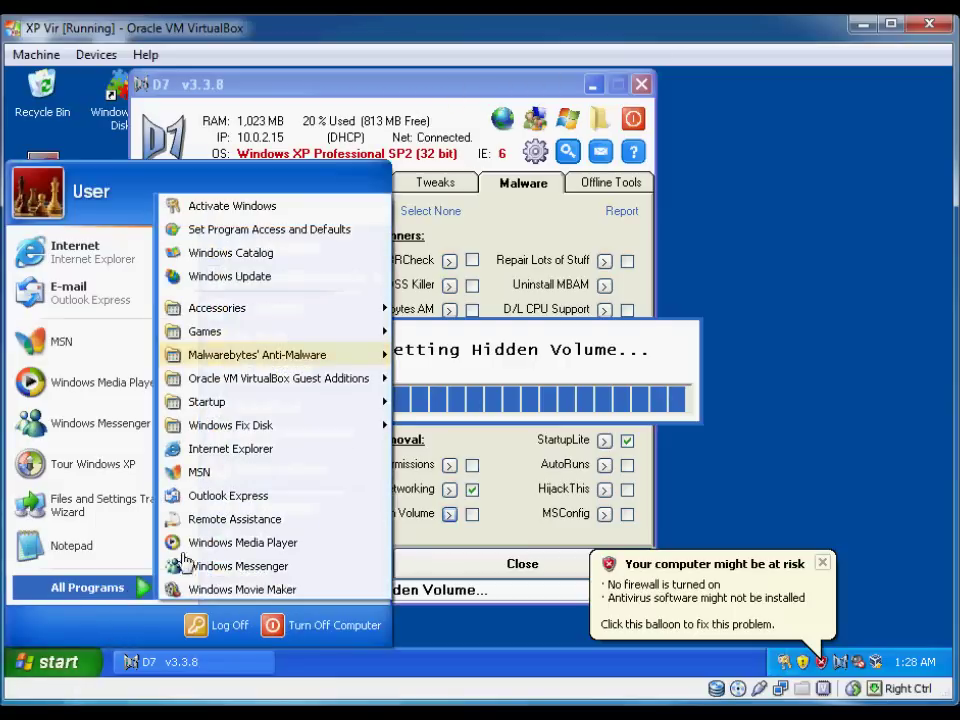
click(793, 304)
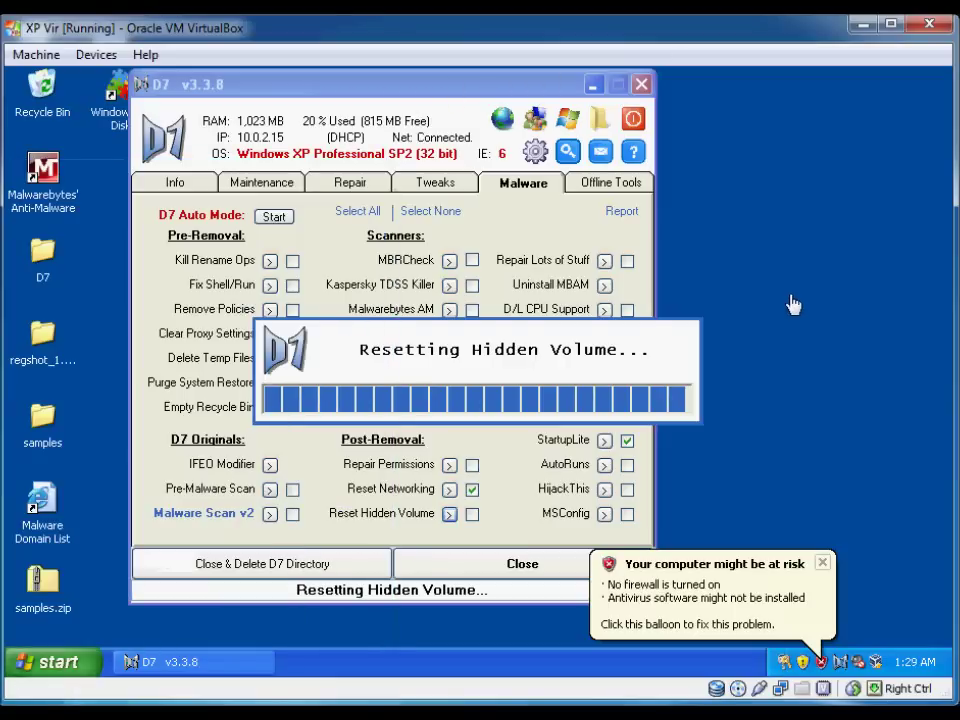
Step: Dismiss the security alert balloon and cancel the Malwarebytes scan by answering No to the update question
click(824, 564)
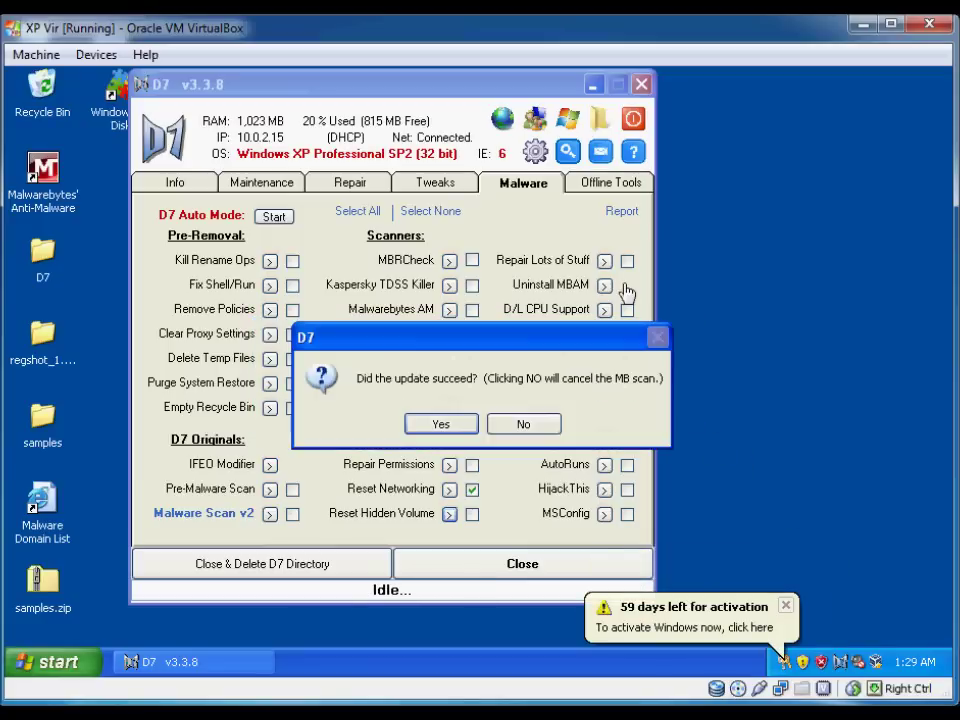
click(543, 424)
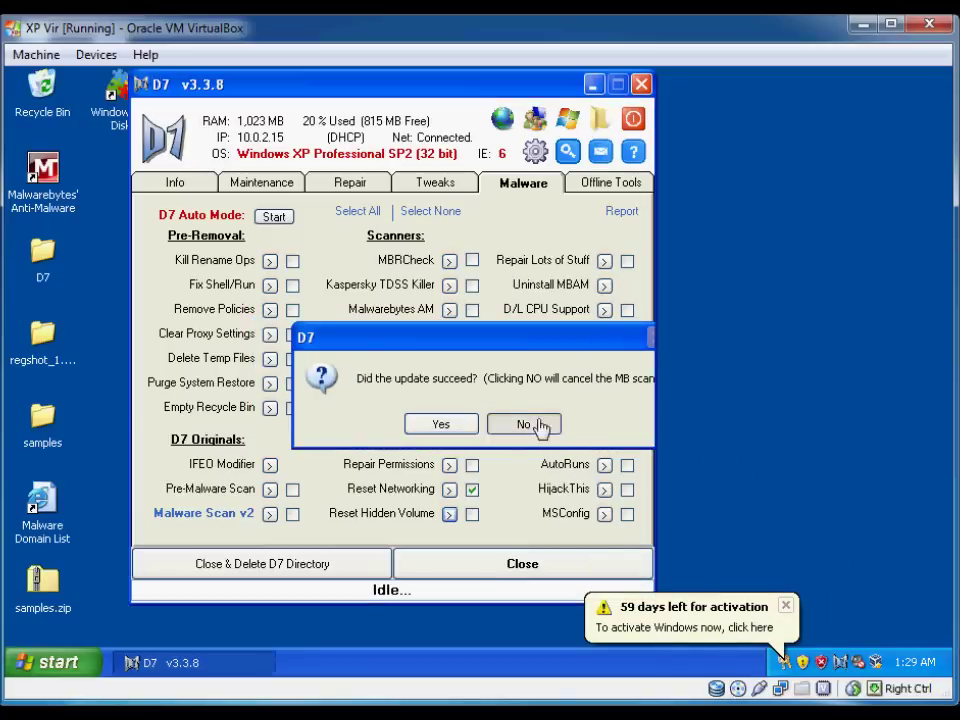
Step: Run D7's Check Shortcuts maintenance task for the desktop and Start menu
click(287, 192)
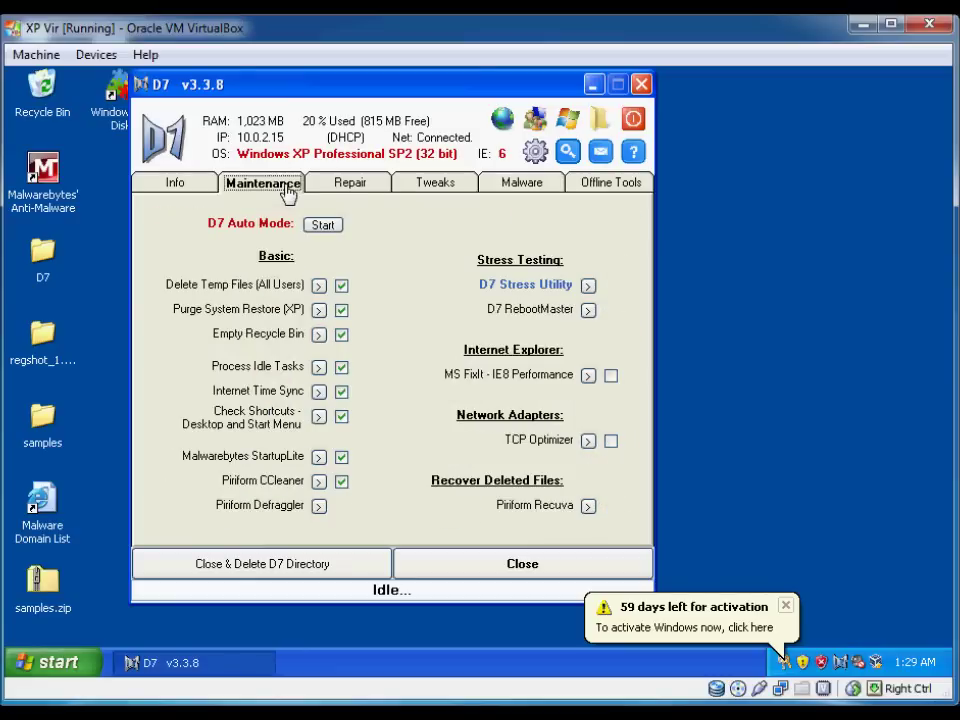
click(516, 188)
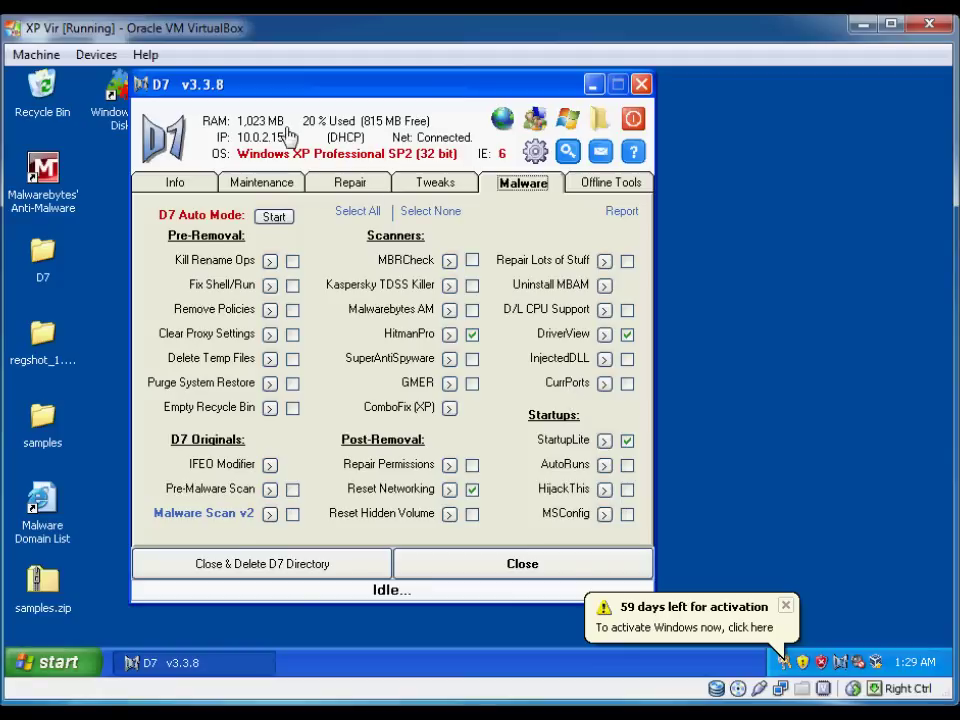
click(283, 190)
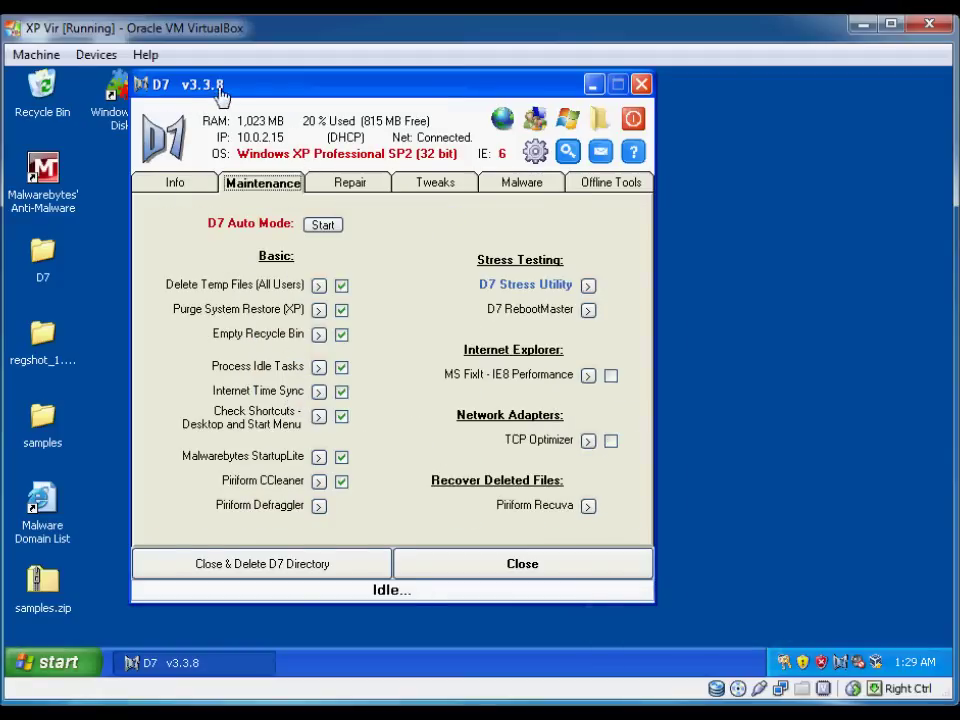
click(120, 112)
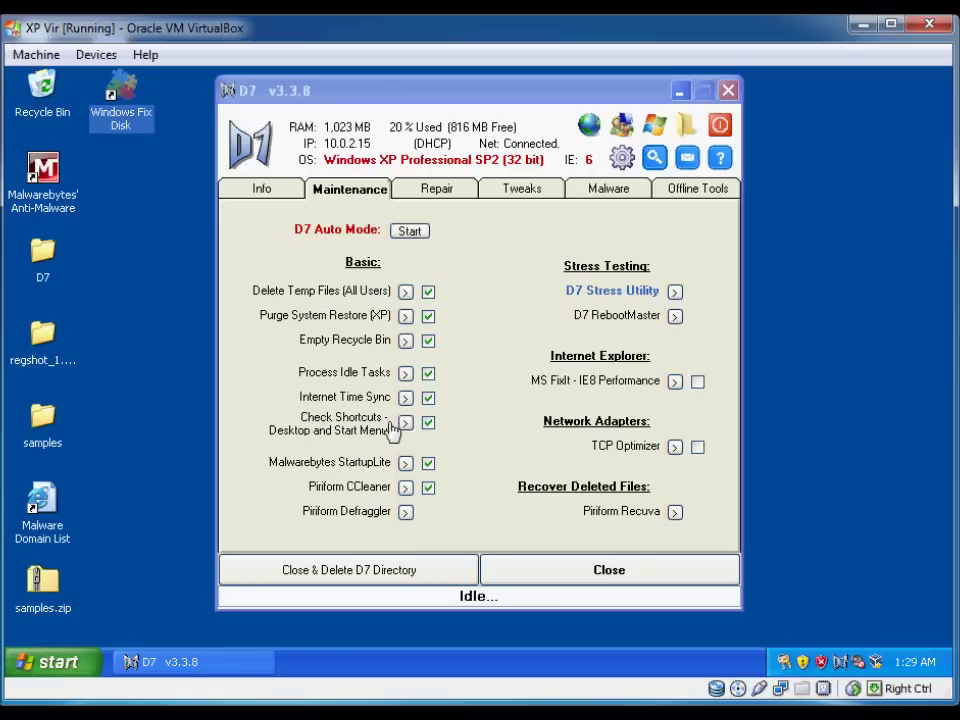
click(405, 426)
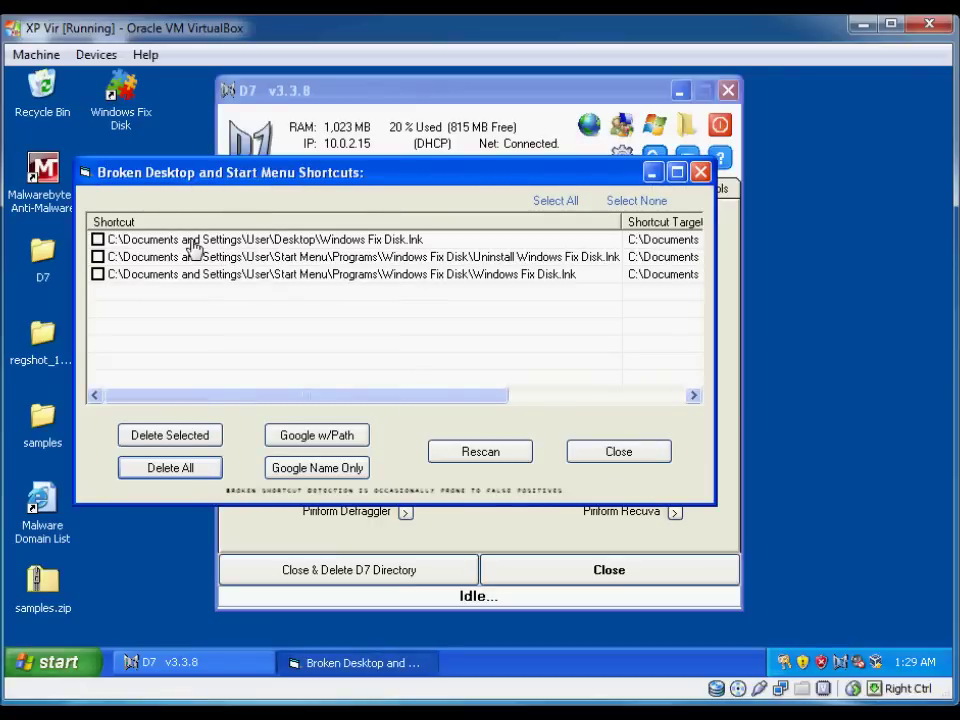
Step: Delete all the broken Windows Fix Disk shortcuts listed and close the broken shortcuts window
click(398, 242)
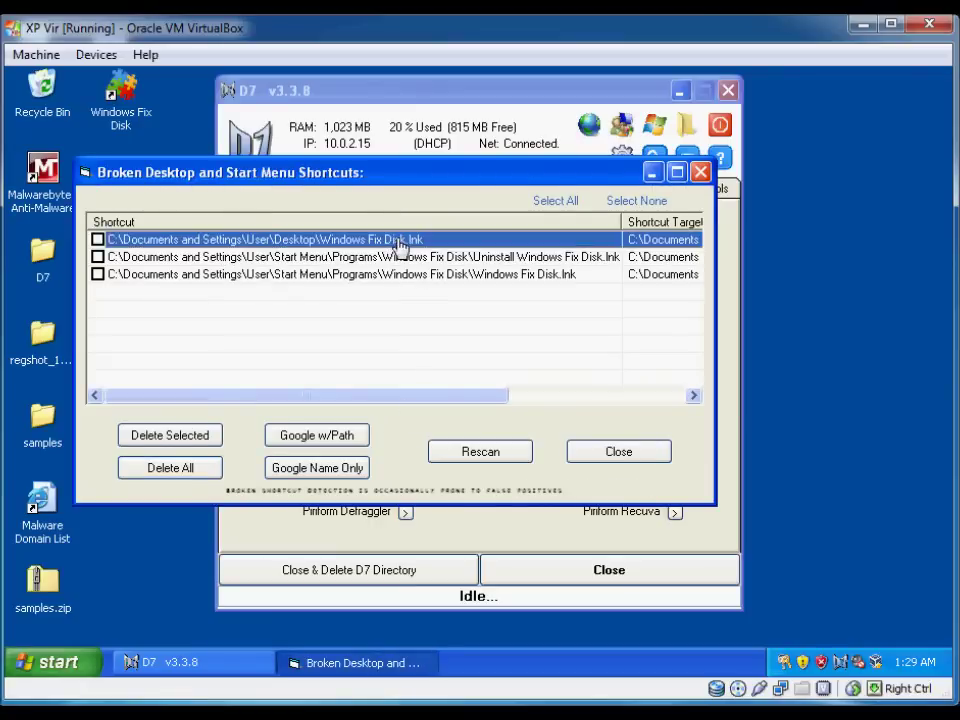
click(538, 262)
click(431, 276)
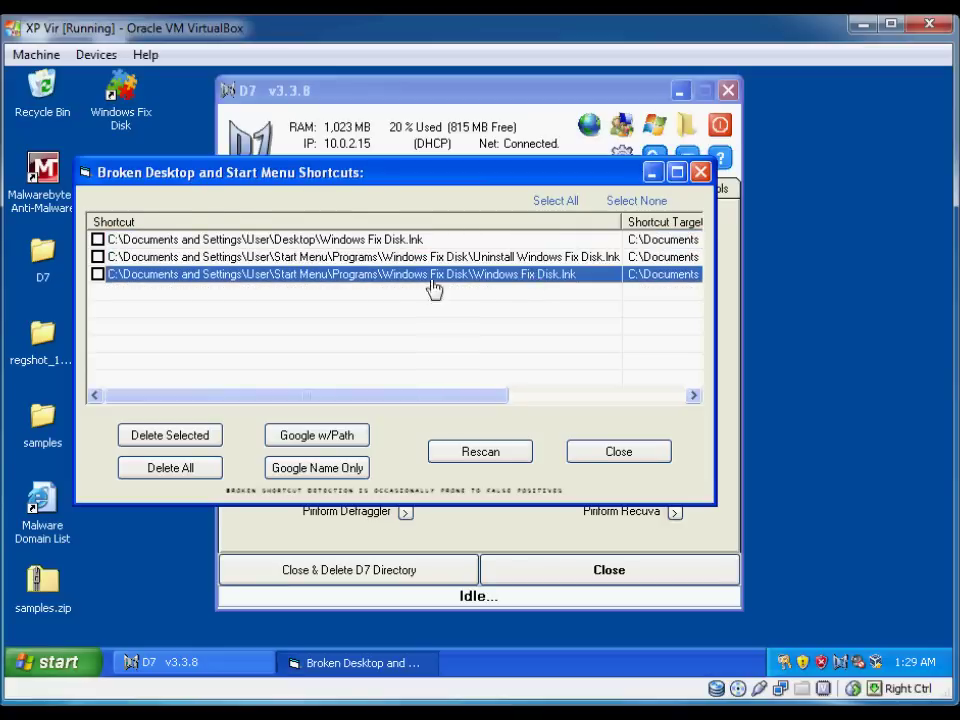
click(172, 467)
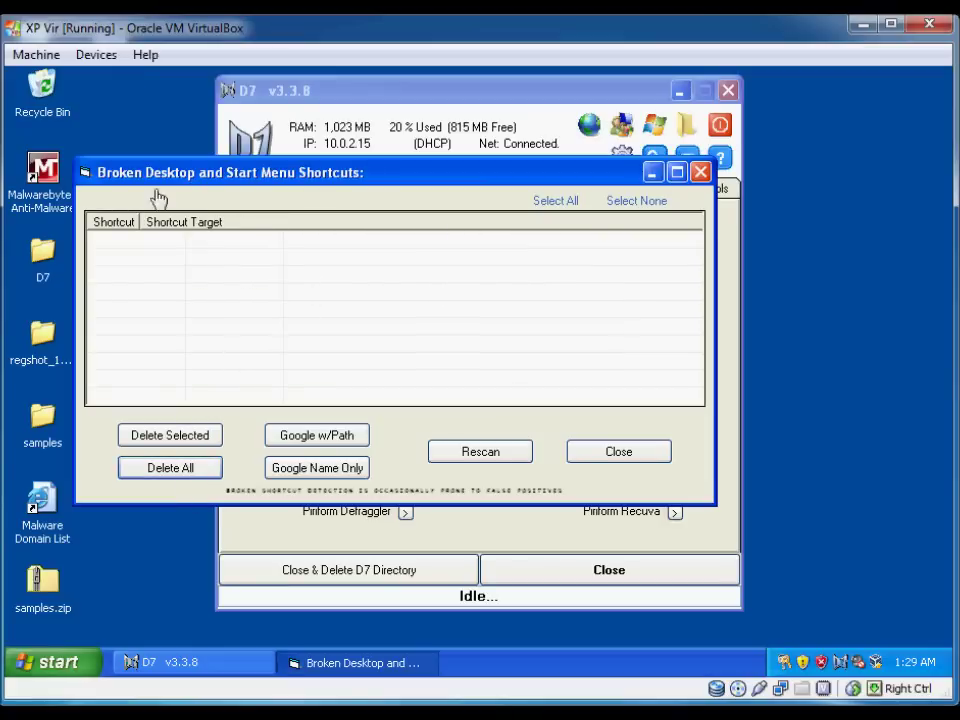
click(619, 458)
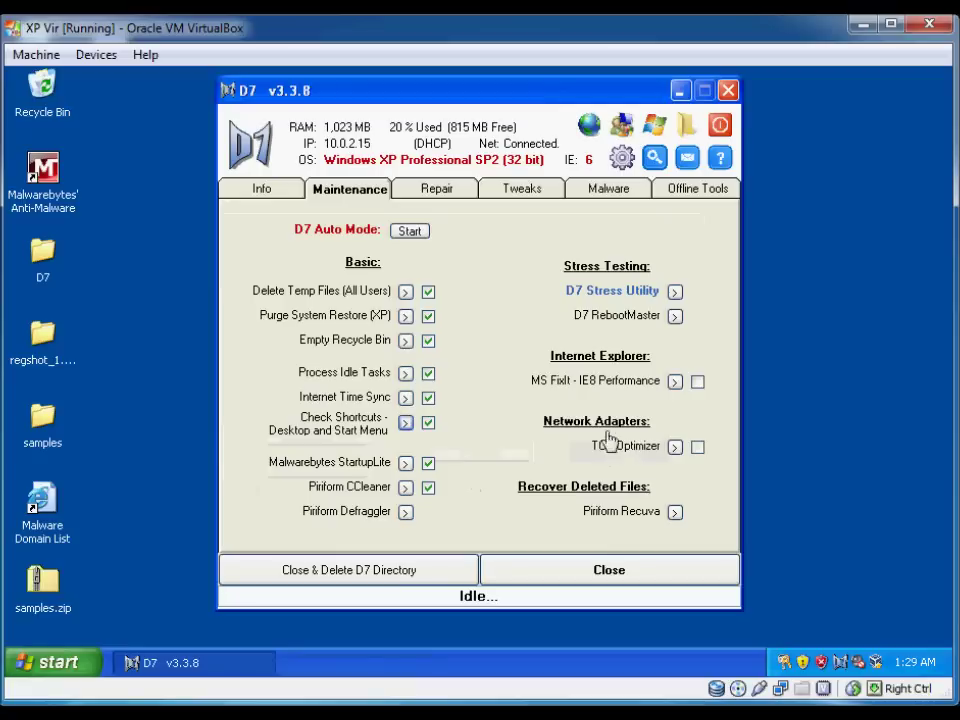
Step: Delete the empty Windows Fix Disk folder from the All Programs list and confirm the deletion
click(88, 667)
mouse_move(116, 592)
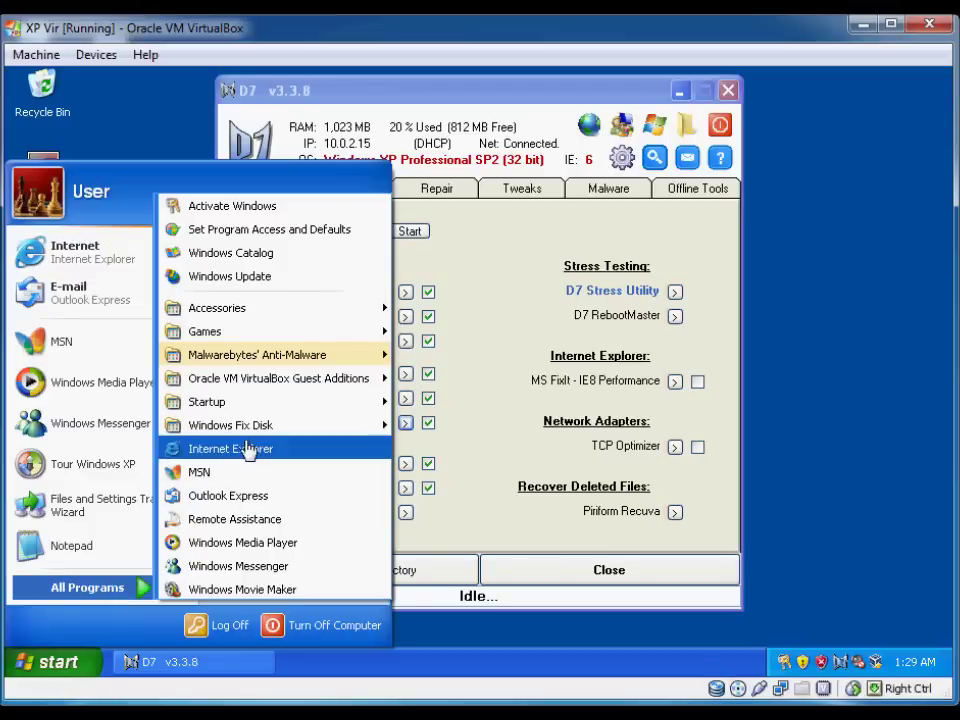
mouse_move(254, 426)
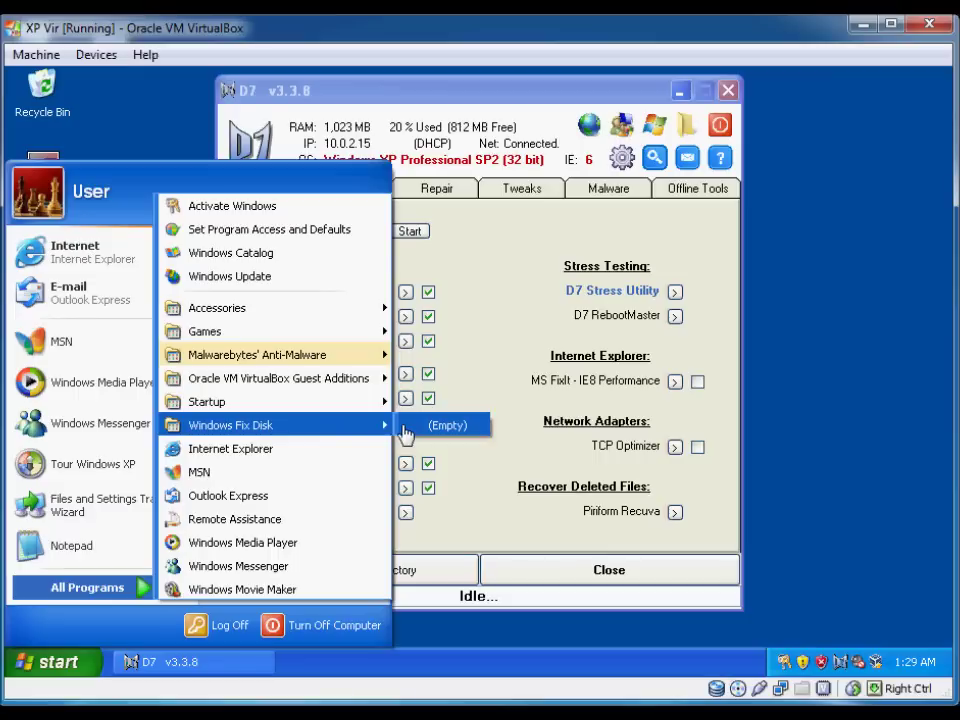
right_click(250, 428)
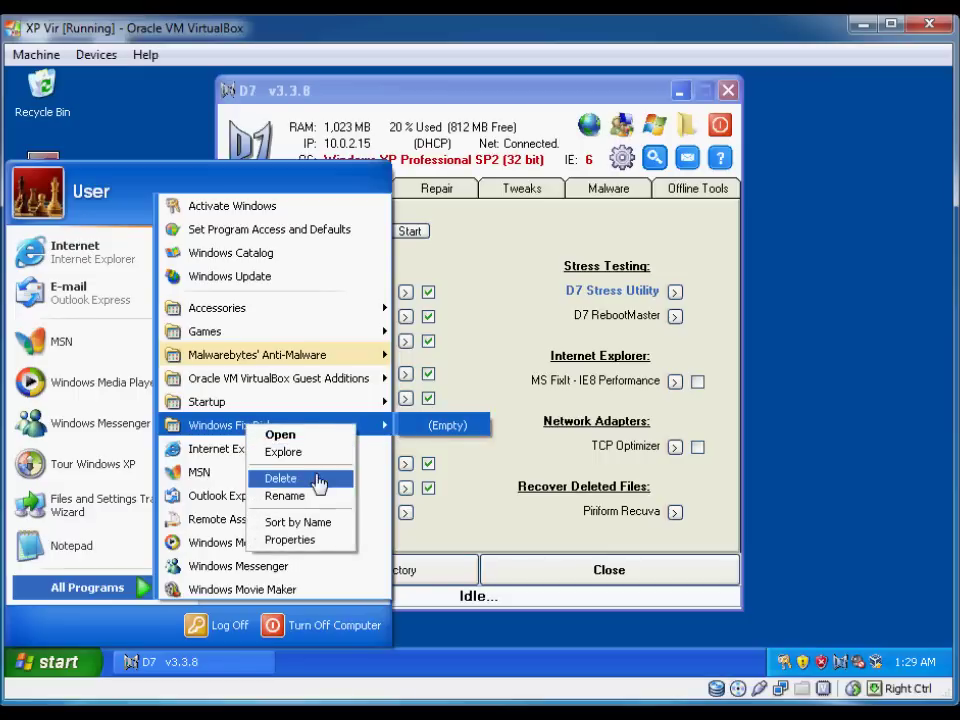
click(321, 478)
click(548, 406)
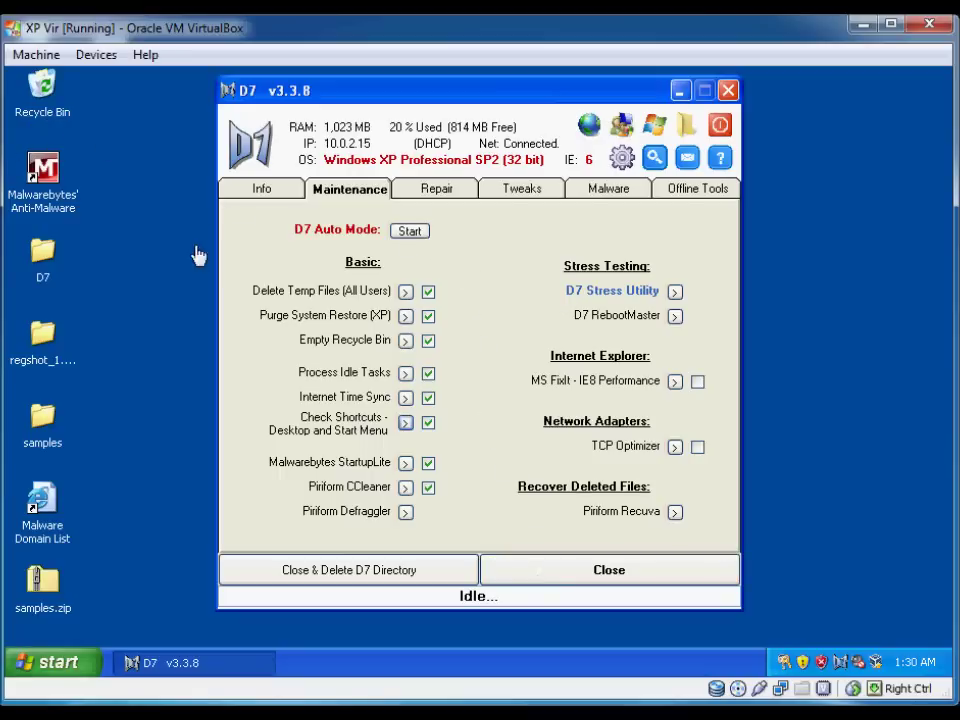
Step: Review the Recycle Bin's contents, empty it with D7's Empty Recycle Bin maintenance task, and close D7
double_click(38, 90)
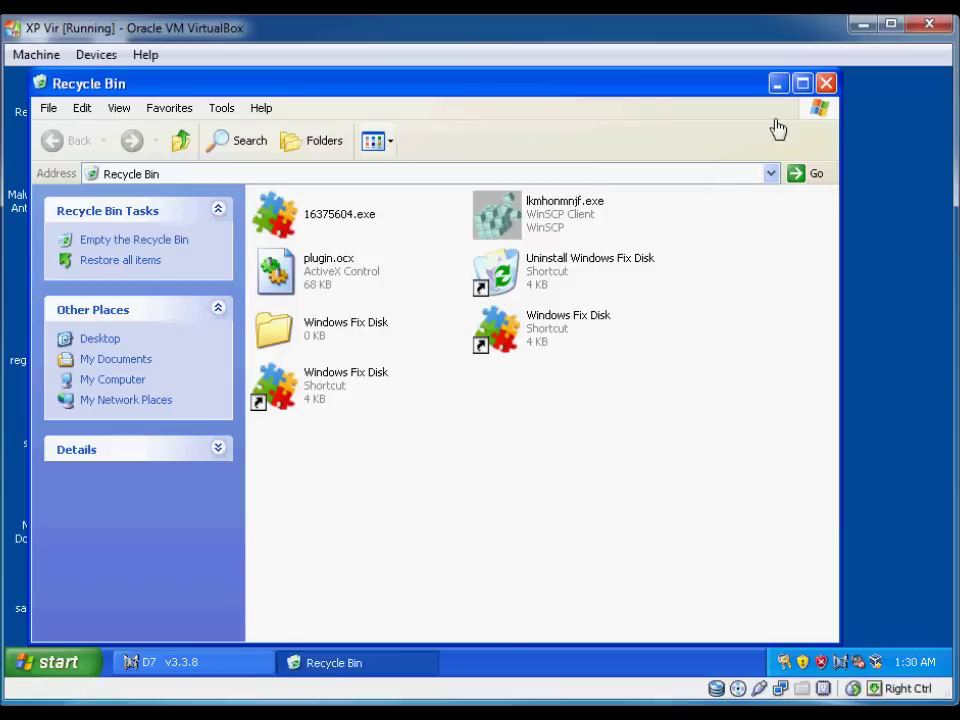
click(826, 84)
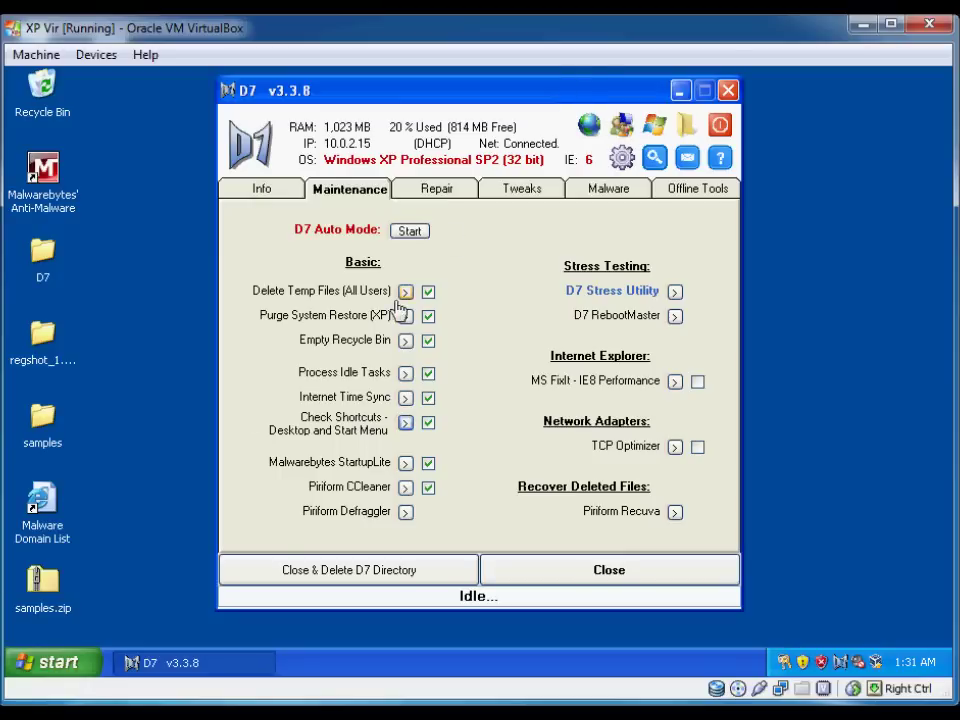
click(404, 341)
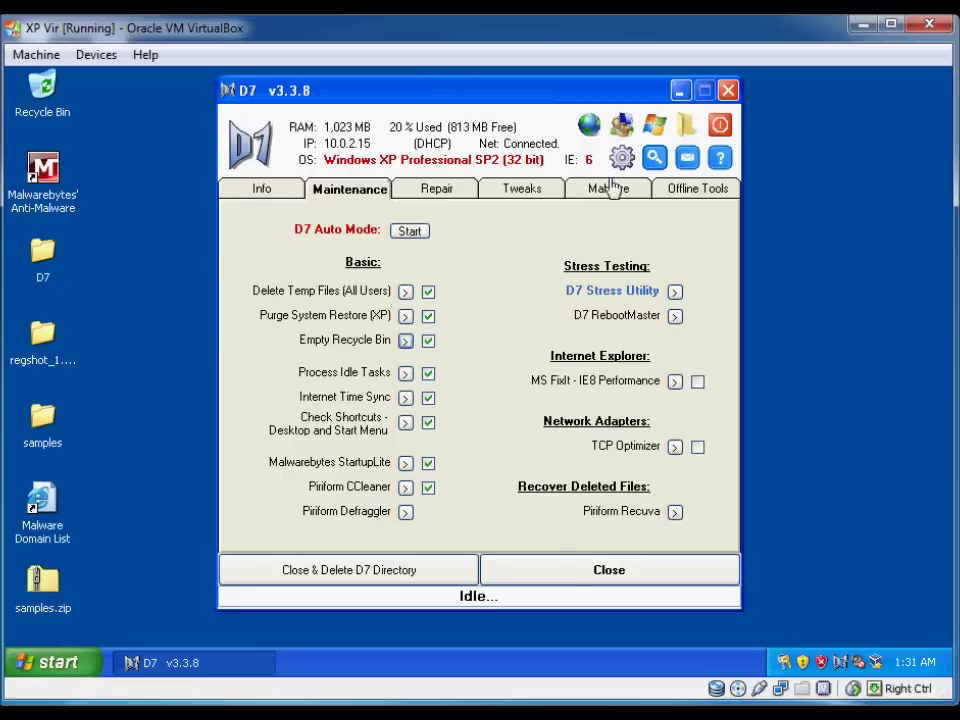
click(583, 574)
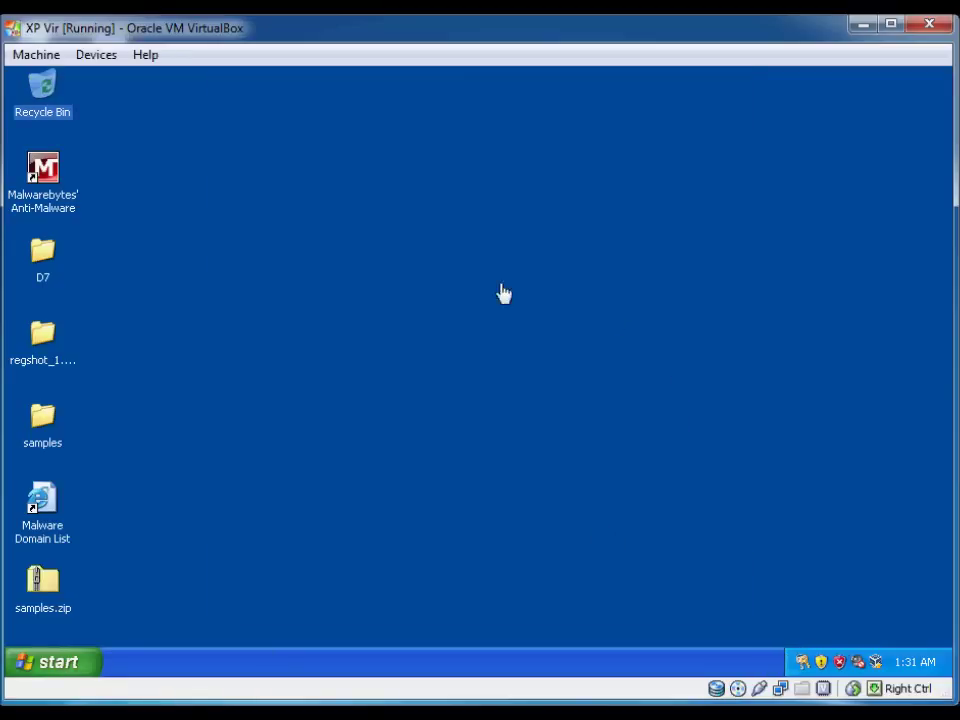